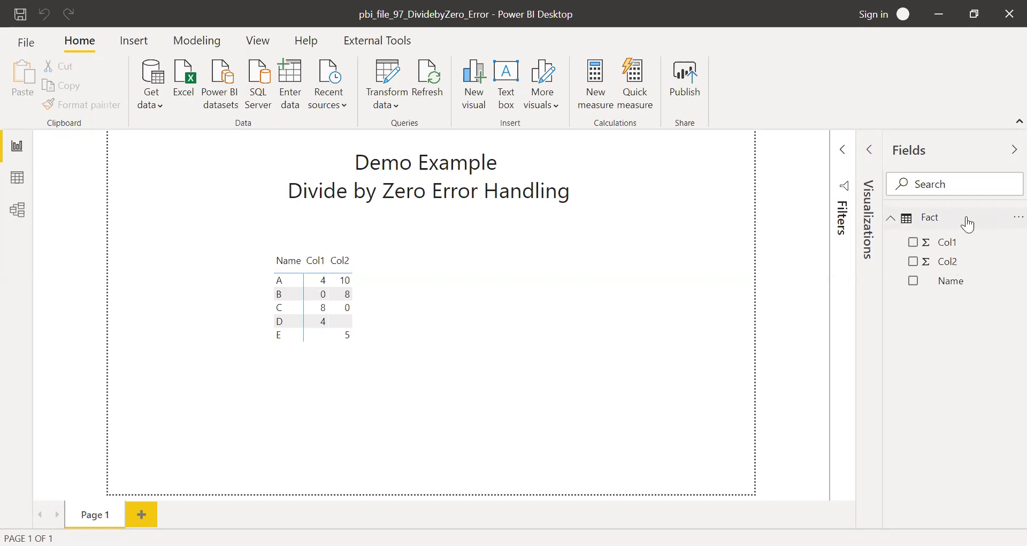
Step: Create the measure Standard Division = SUM('Fact'[Col1])/SUM('Fact'[Col2]) in the Fact table
{"action": "left_click", "coordinate": [950, 244]}
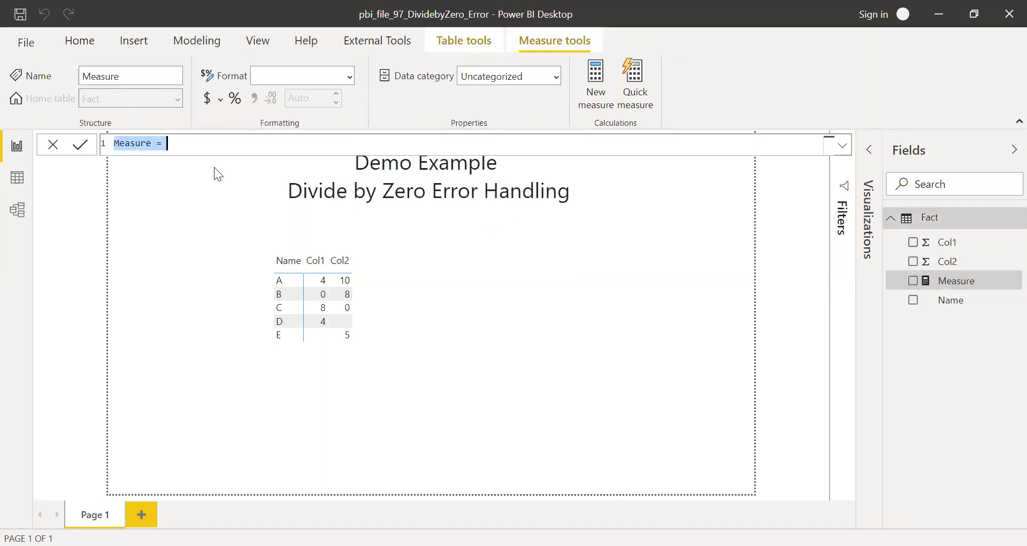
{"action": "type", "text": "Standard Division"}
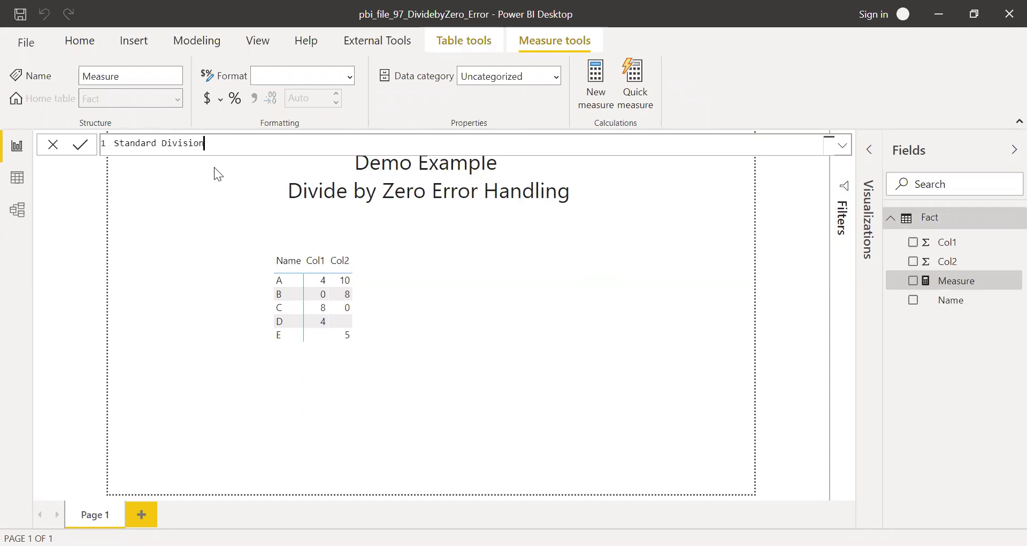
{"action": "type", "text": " = SUM("}
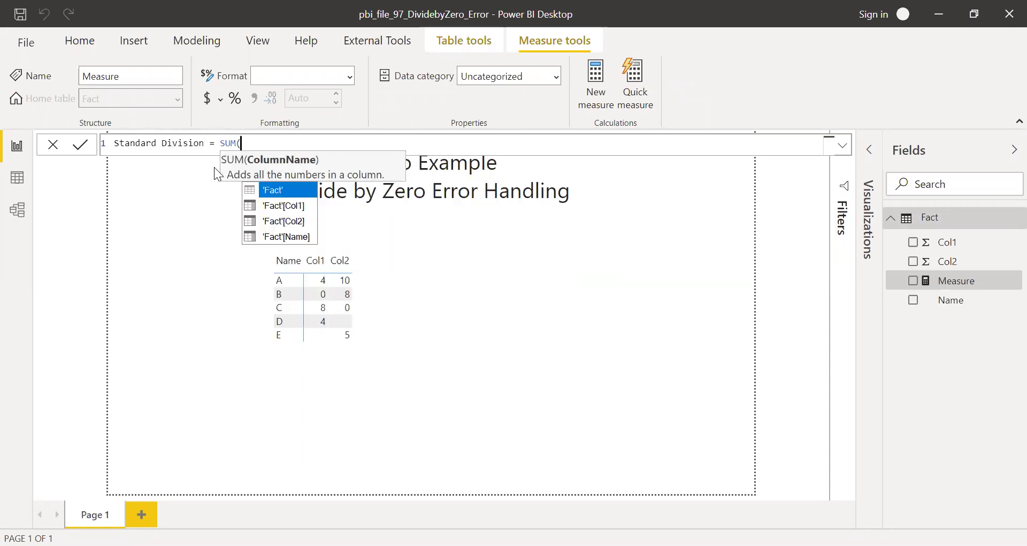
{"action": "key", "text": "Down"}
{"action": "key", "text": "Tab"}
{"action": "type", "text": ")/"}
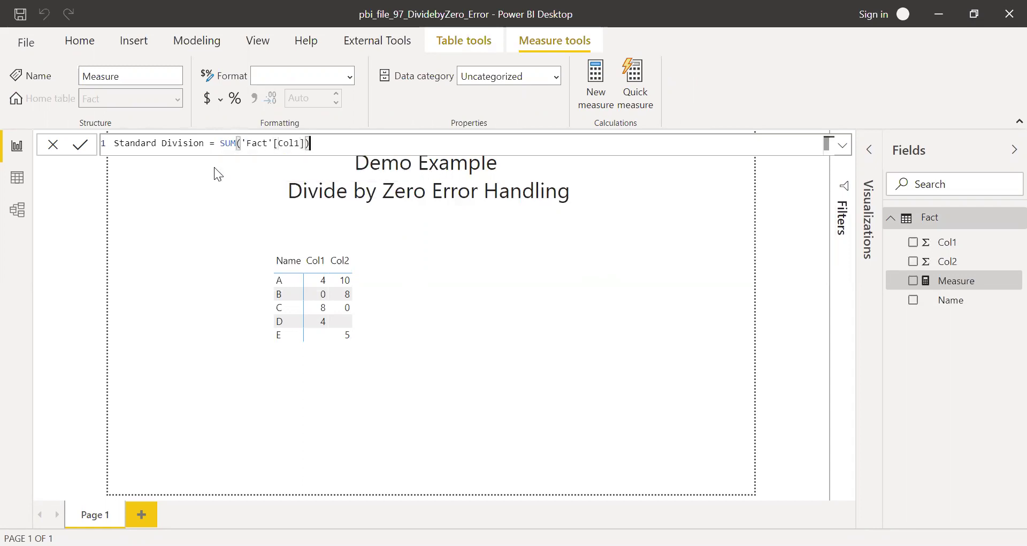
{"action": "type", "text": "SUM("}
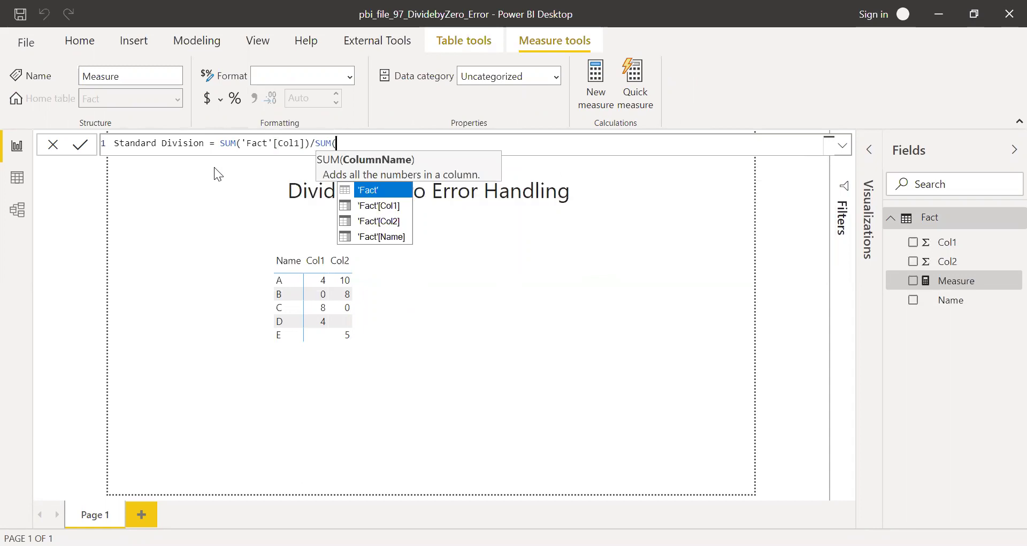
{"action": "key", "text": "Down"}
{"action": "key", "text": "Tab"}
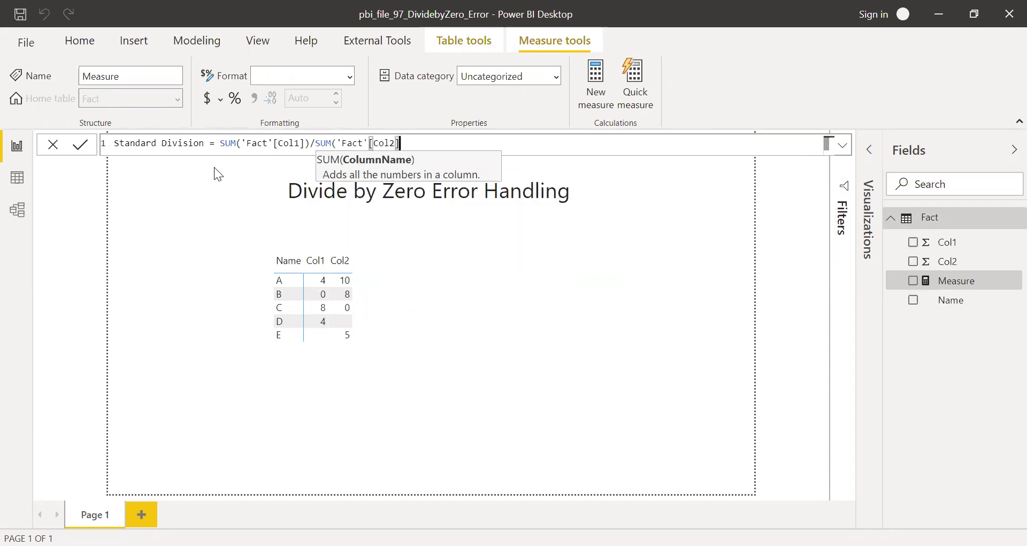
{"action": "type", "text": ")"}
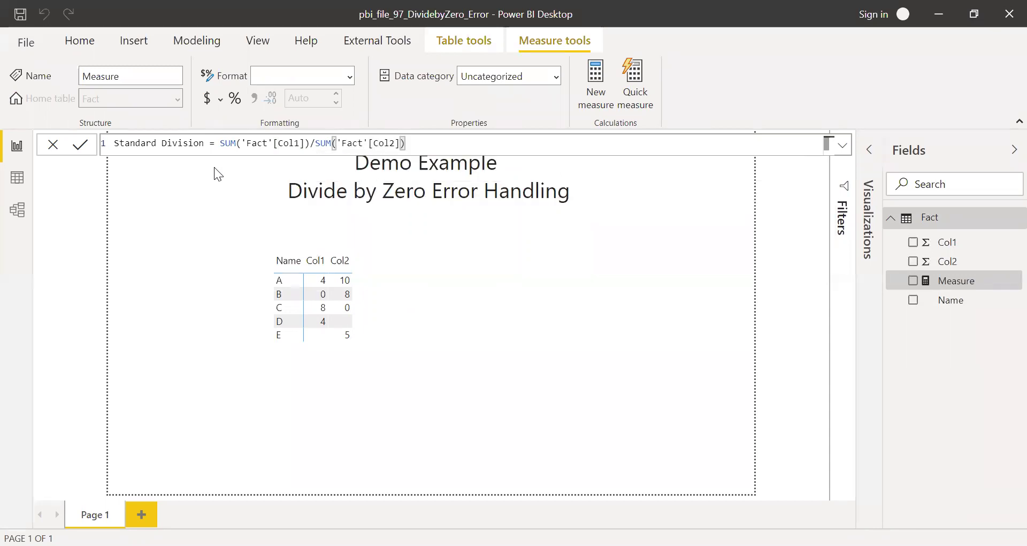
{"action": "key", "text": "Return"}
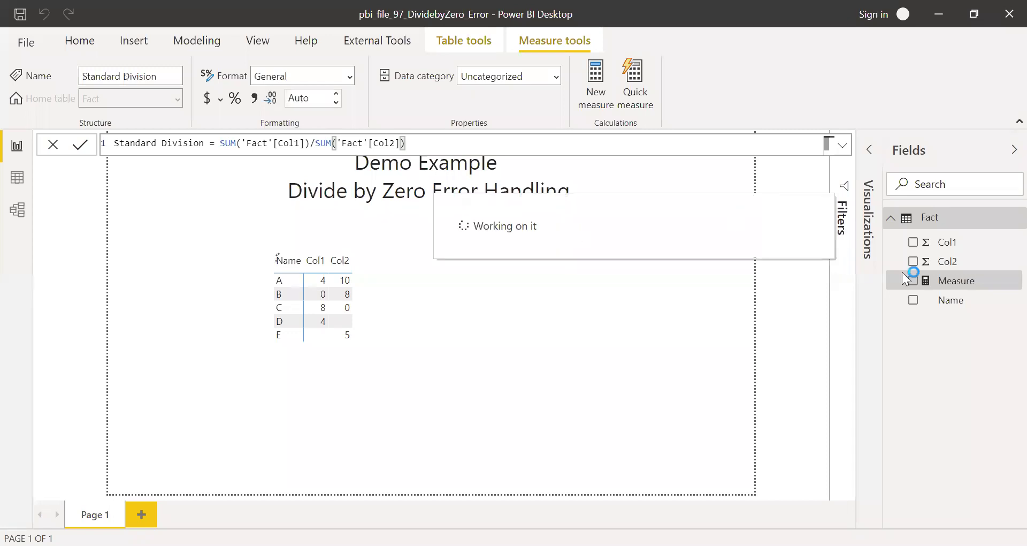
Step: Format Standard Division as a percentage and add it to the table visual, showing Infinity for C and D
{"action": "left_click", "coordinate": [236, 100]}
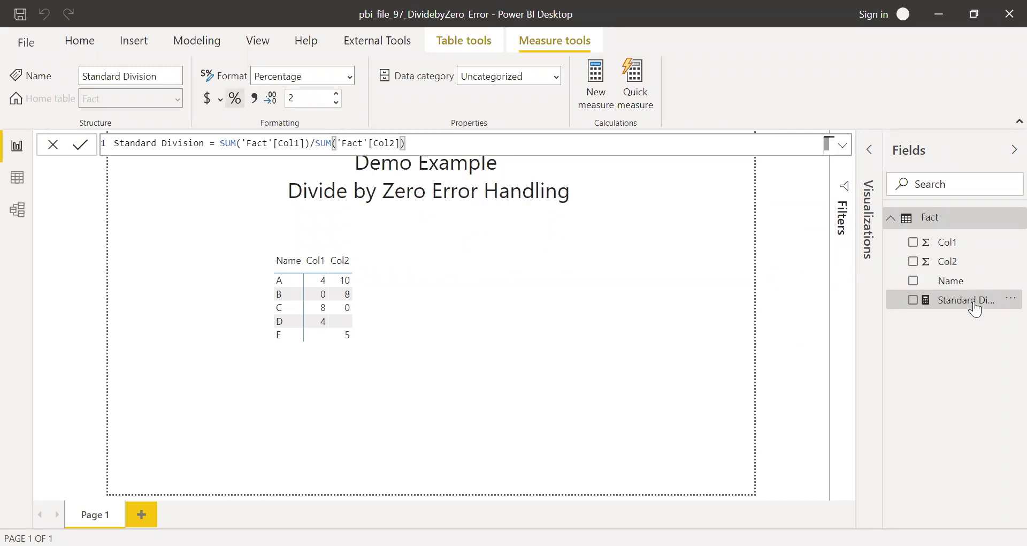
{"action": "left_click_drag", "start_coordinate": [975, 309], "coordinate": [321, 309]}
{"action": "left_click_drag", "start_coordinate": [908, 265], "coordinate": [410, 295]}
{"action": "left_click_drag", "start_coordinate": [314, 261], "coordinate": [317, 297]}
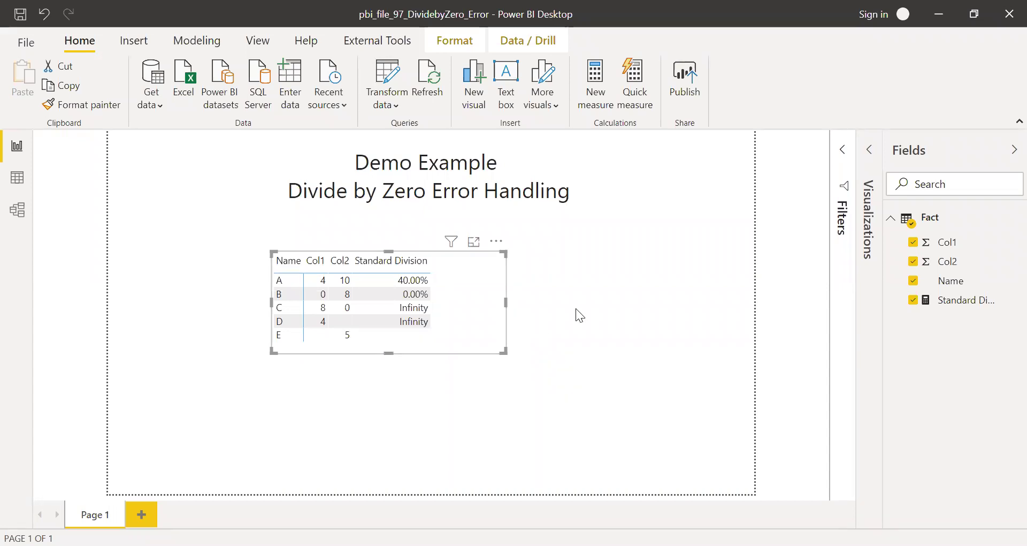
Step: Start a new Fact measure named Divide Method using DIVIDE with SUM of Col1 as numerator
{"action": "left_click", "coordinate": [576, 309]}
{"action": "right_click", "coordinate": [931, 221]}
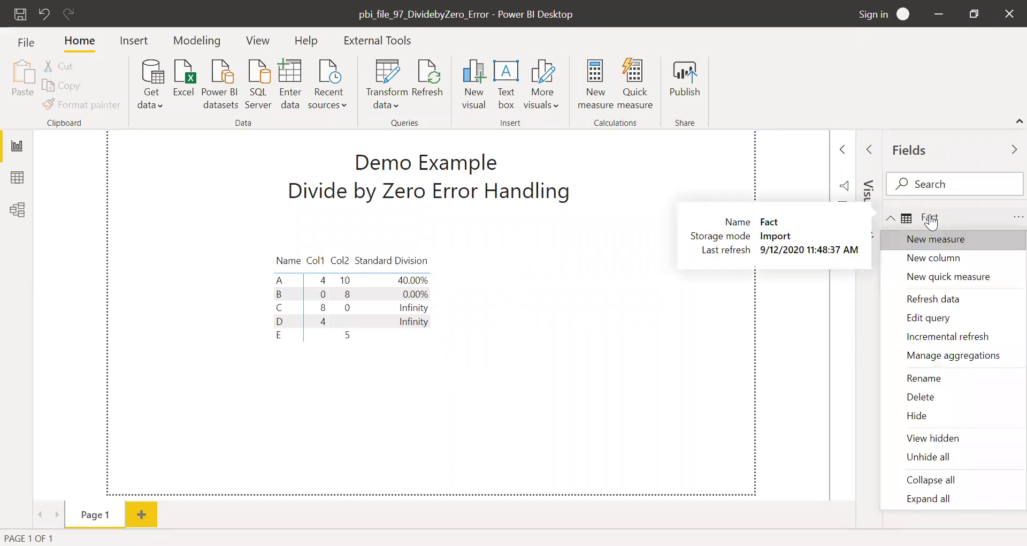
{"action": "left_click", "coordinate": [946, 238]}
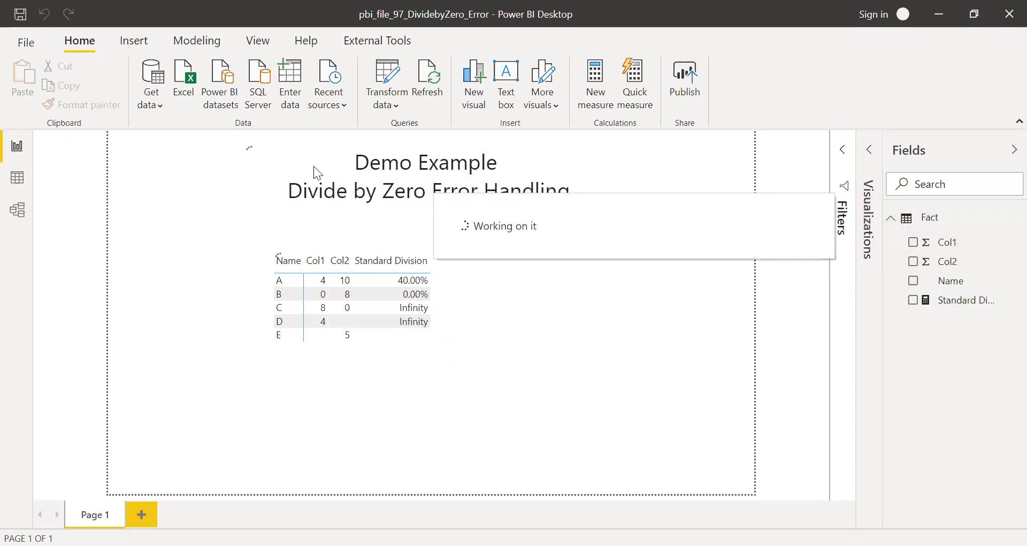
{"action": "type", "text": "Divide"}
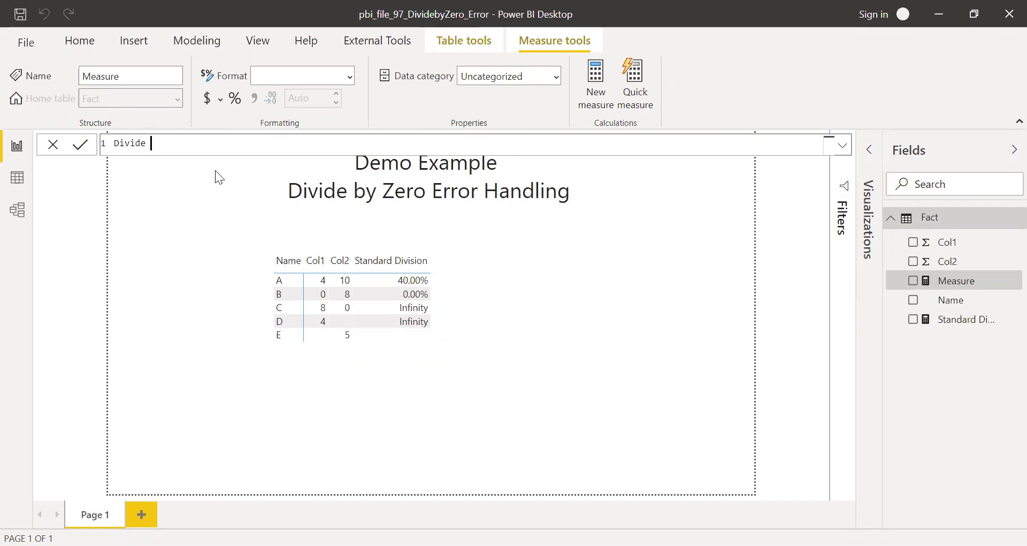
{"action": "type", "text": "Method = divi"}
{"action": "key", "text": "Tab"}
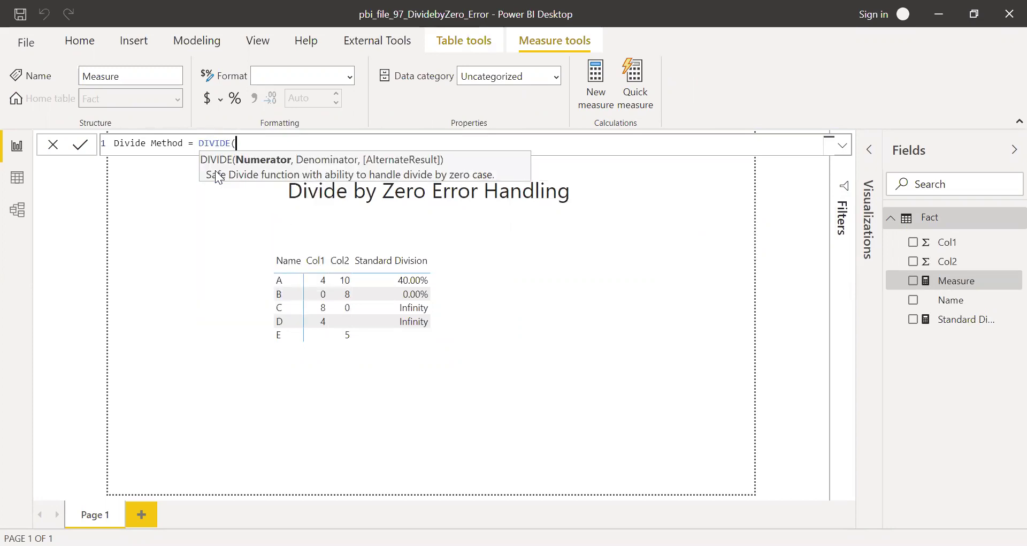
{"action": "type", "text": "sum"}
{"action": "key", "text": "Tab"}
{"action": "type", "text": "col"}
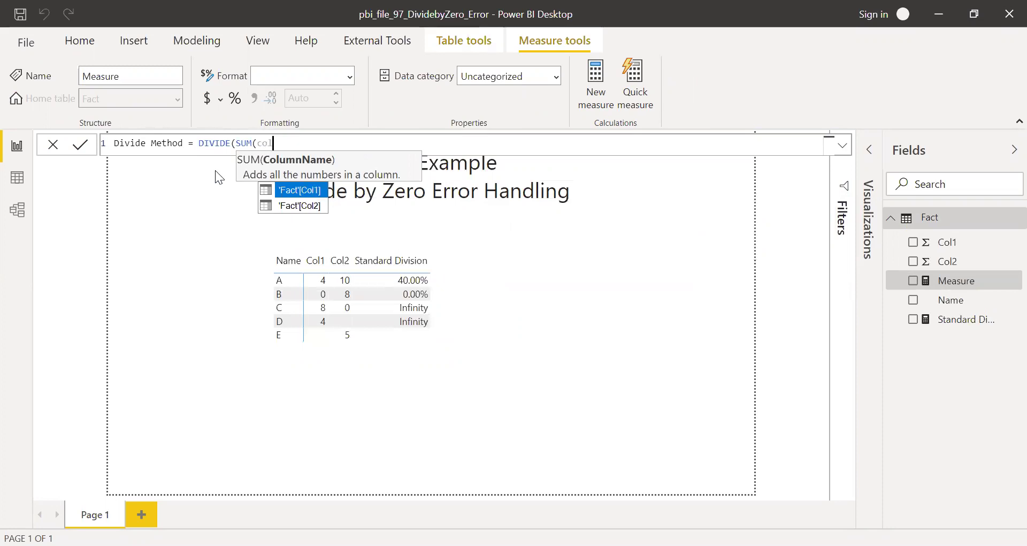
{"action": "key", "text": "Tab"}
Step: Finish Divide Method with SUM('Fact'[Col2]) as the denominator and commit it
{"action": "type", "text": ")"}
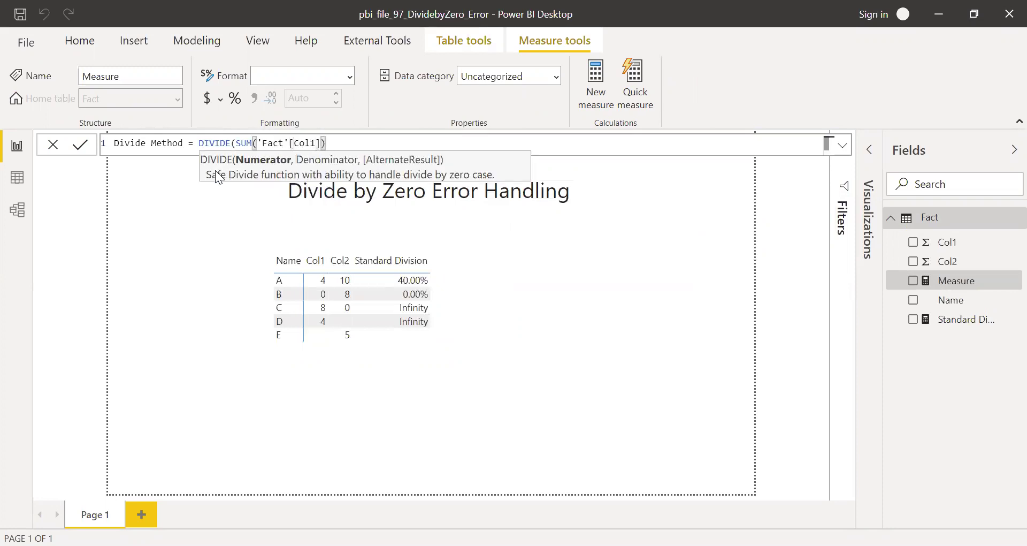
{"action": "type", "text": ","}
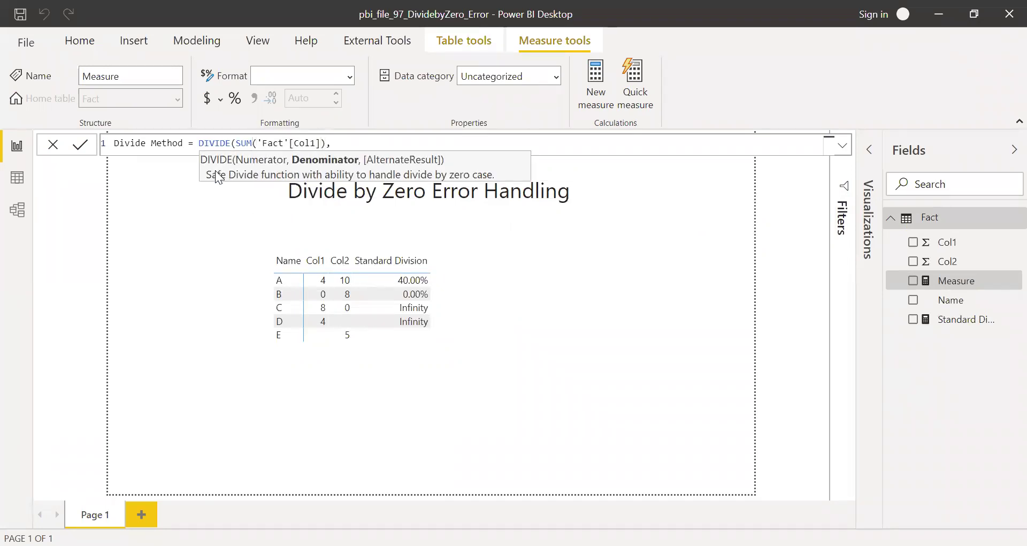
{"action": "type", "text": "sum"}
{"action": "key", "text": "Tab"}
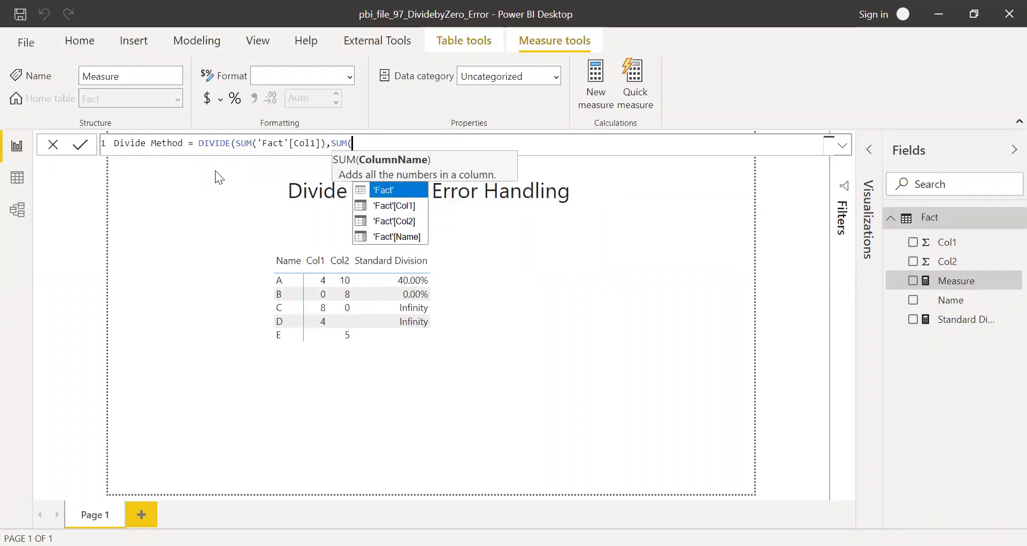
{"action": "key", "text": "Down"}
{"action": "key", "text": "Down"}
{"action": "key", "text": "Tab"}
{"action": "type", "text": ")"}
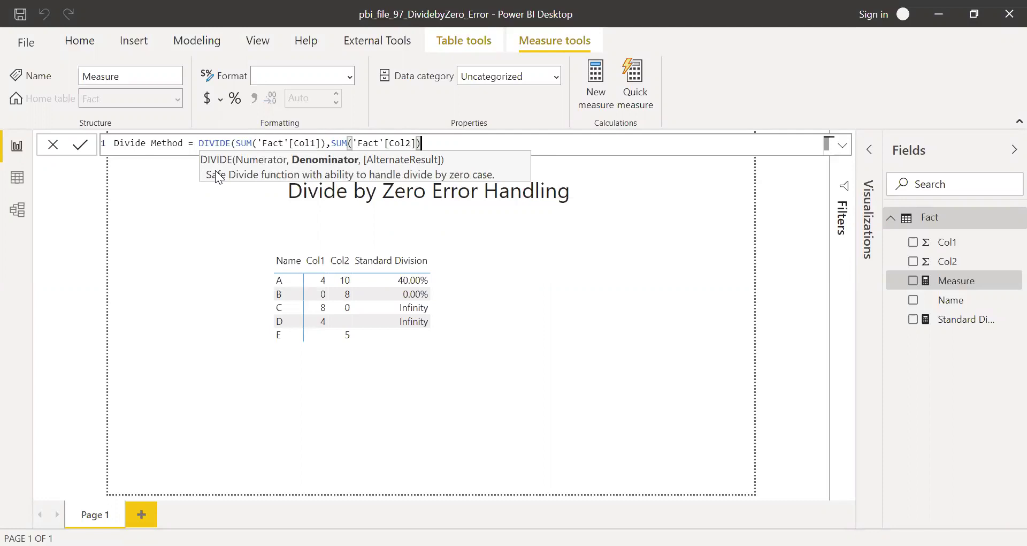
{"action": "type", "text": ","}
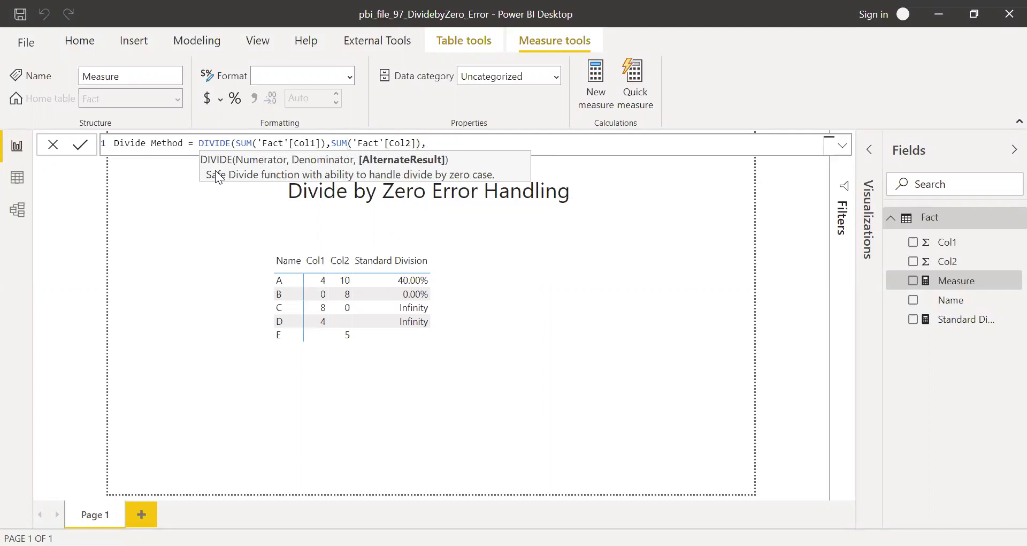
{"action": "key", "text": "BackSpace"}
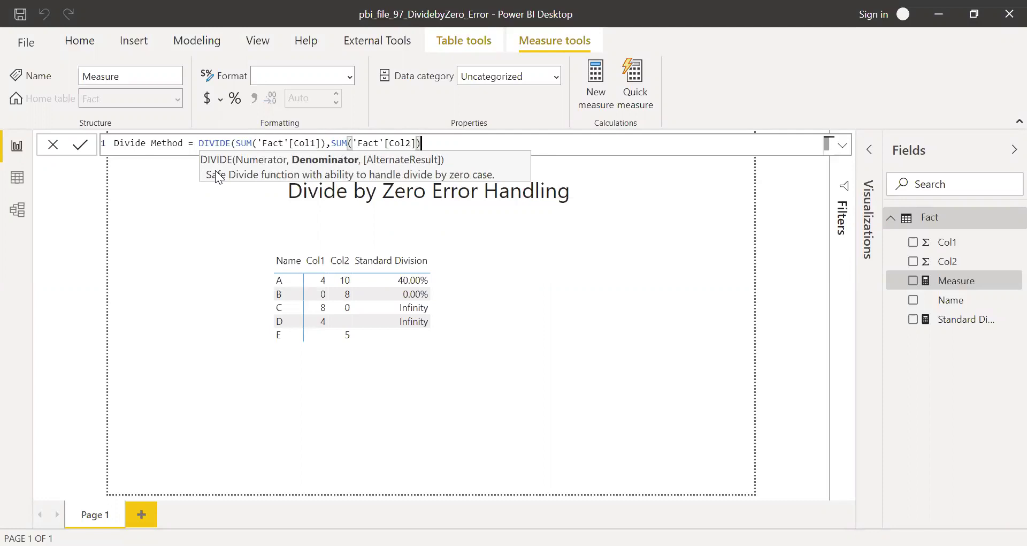
{"action": "type", "text": ")"}
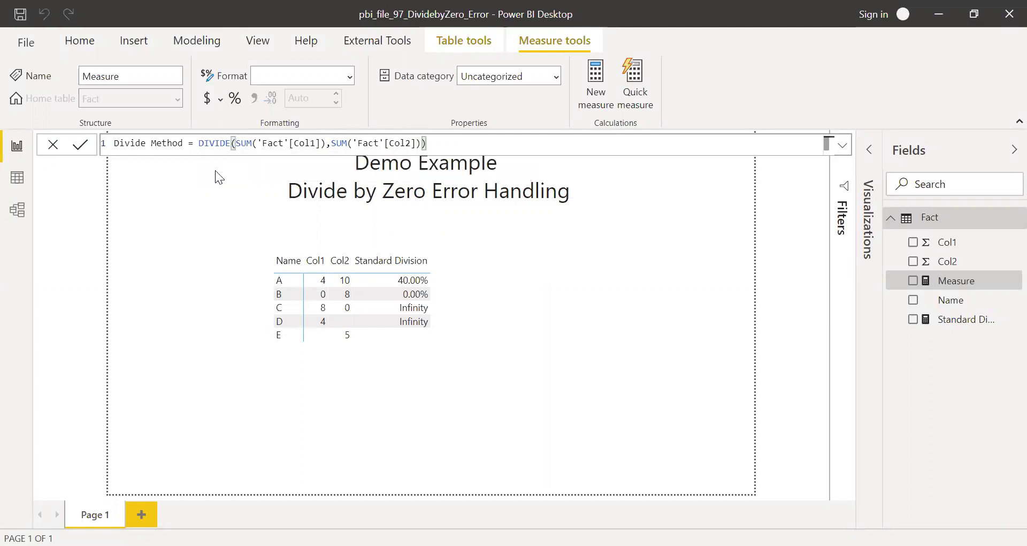
{"action": "key", "text": "Return"}
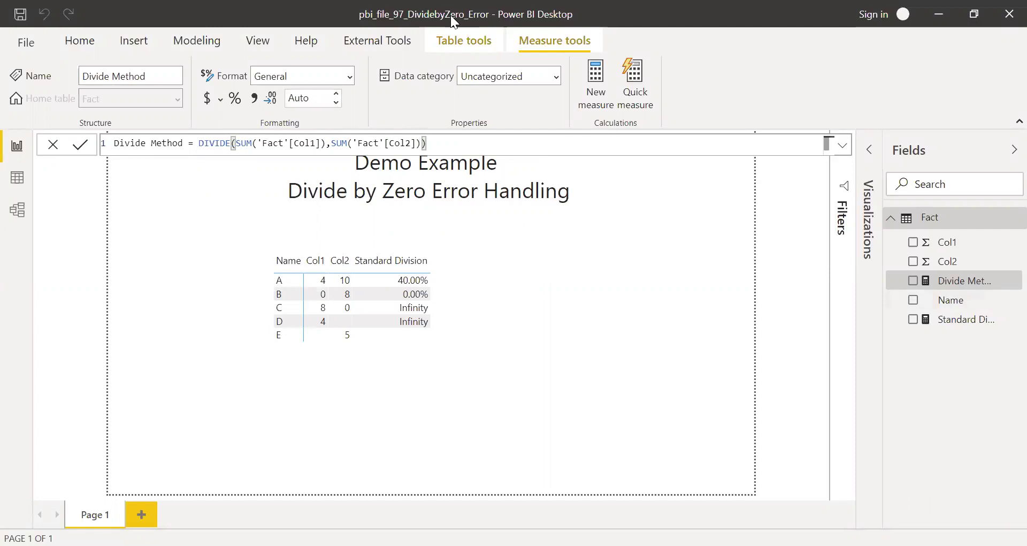
Step: Format Divide Method as a percentage and add it as a column in the table visual
{"action": "left_click", "coordinate": [234, 99]}
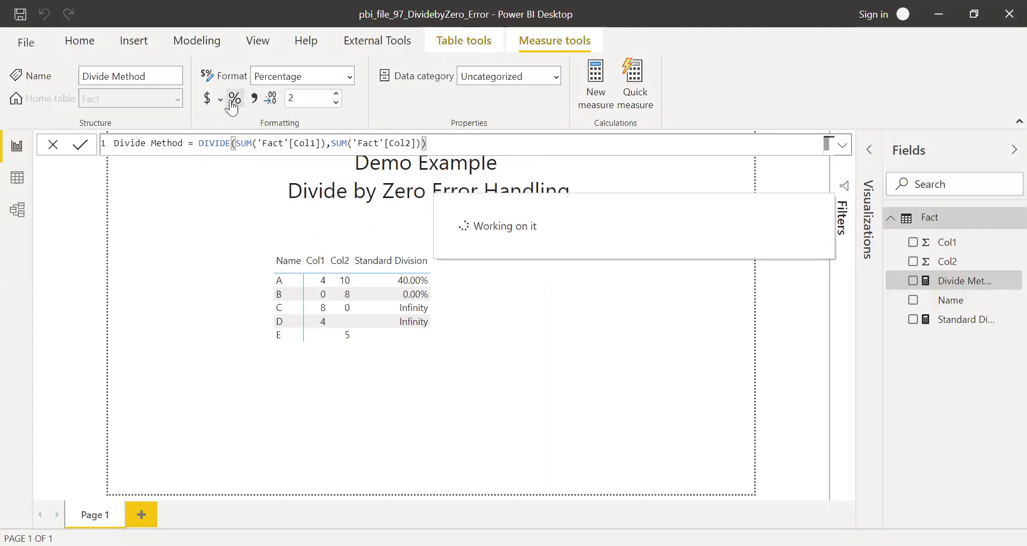
{"action": "left_click_drag", "start_coordinate": [950, 282], "coordinate": [482, 300]}
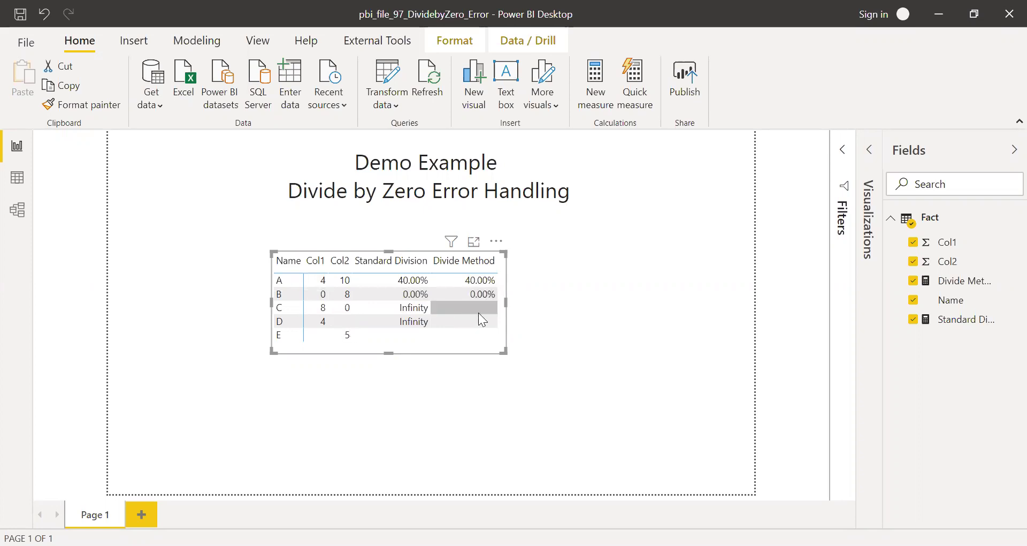
Step: Add 0 as DIVIDE's third argument in Divide Method so rows C and D show 0.00%
{"action": "left_click", "coordinate": [963, 283]}
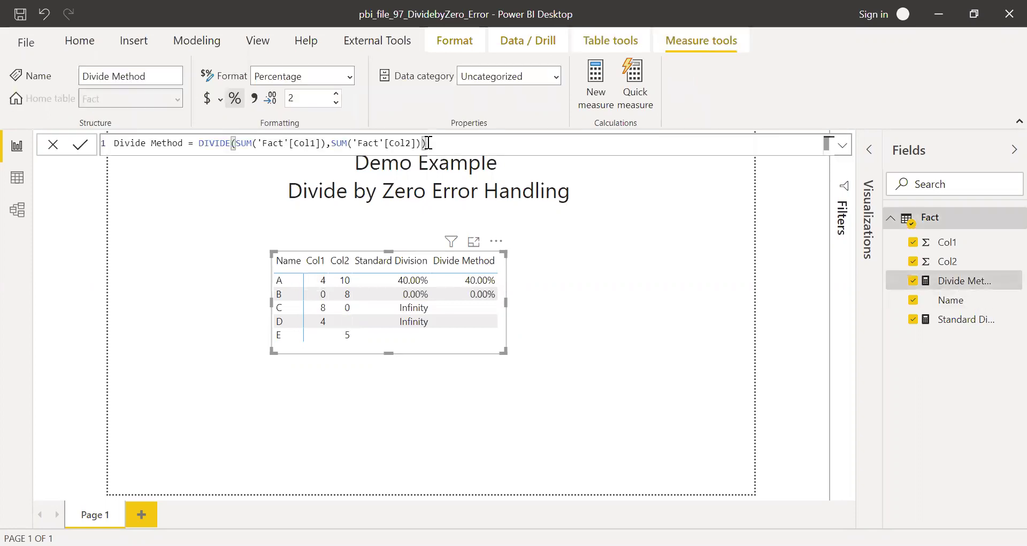
{"action": "key", "text": "BackSpace"}
{"action": "type", "text": ",0)"}
{"action": "key", "text": "Return"}
Step: Wrap the Divide Method formula in SWITCH(TRUE(), ISBLANK(DIVIDE(...)) as the first condition
{"action": "left_click", "coordinate": [198, 143]}
{"action": "type", "text": "SWITCH(TRUE()"}
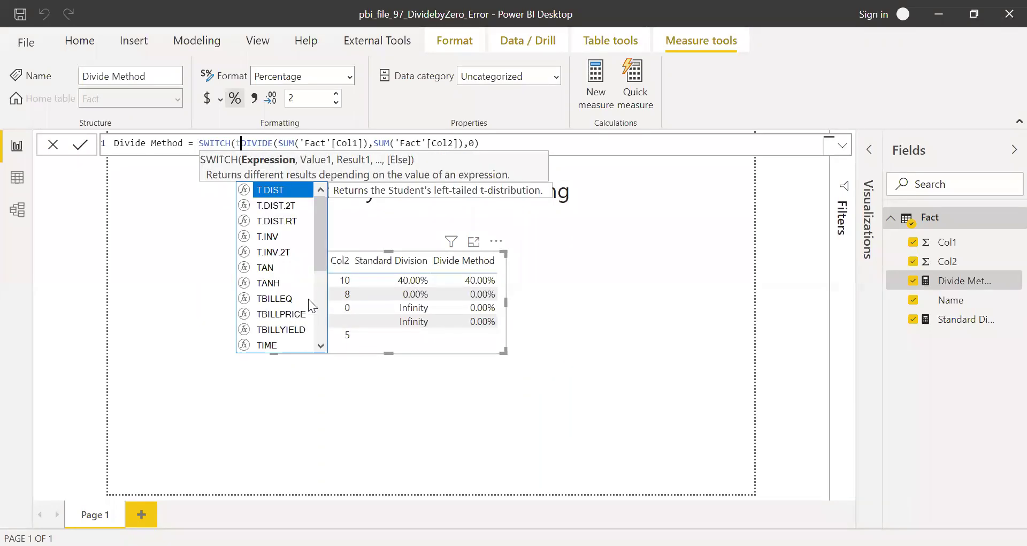
{"action": "type", "text": ","}
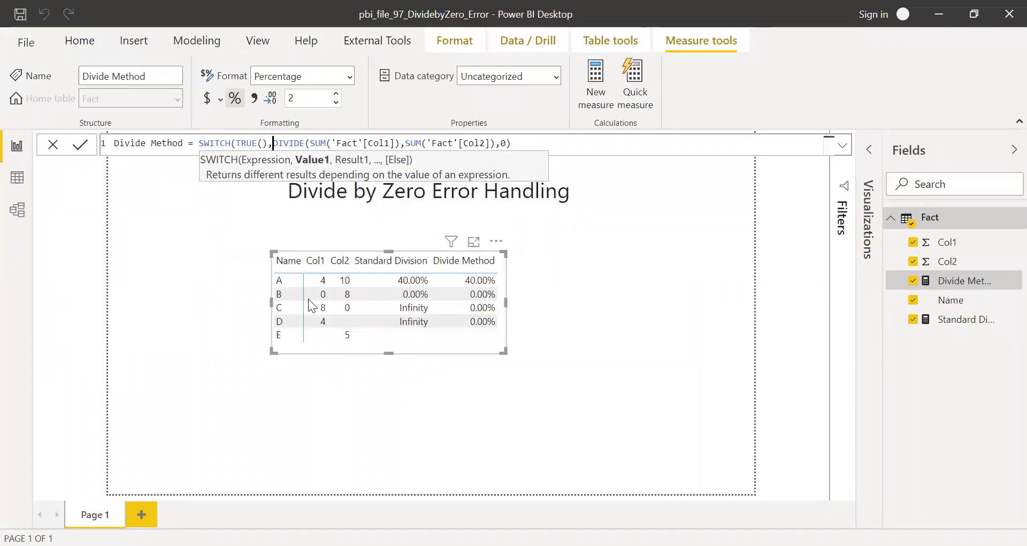
{"action": "left_click_drag", "start_coordinate": [537, 142], "coordinate": [273, 143]}
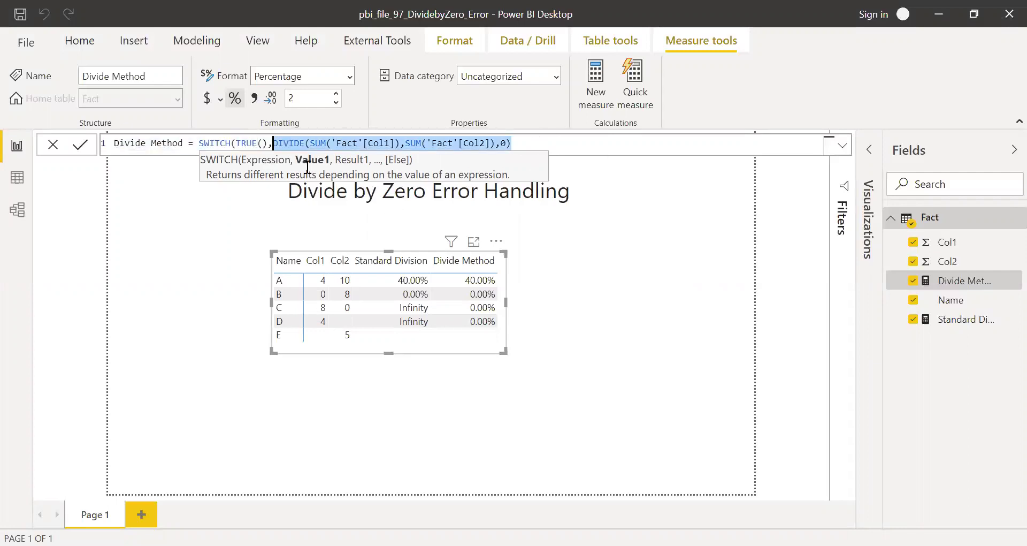
{"action": "key", "text": "Left"}
{"action": "key", "text": "Left"}
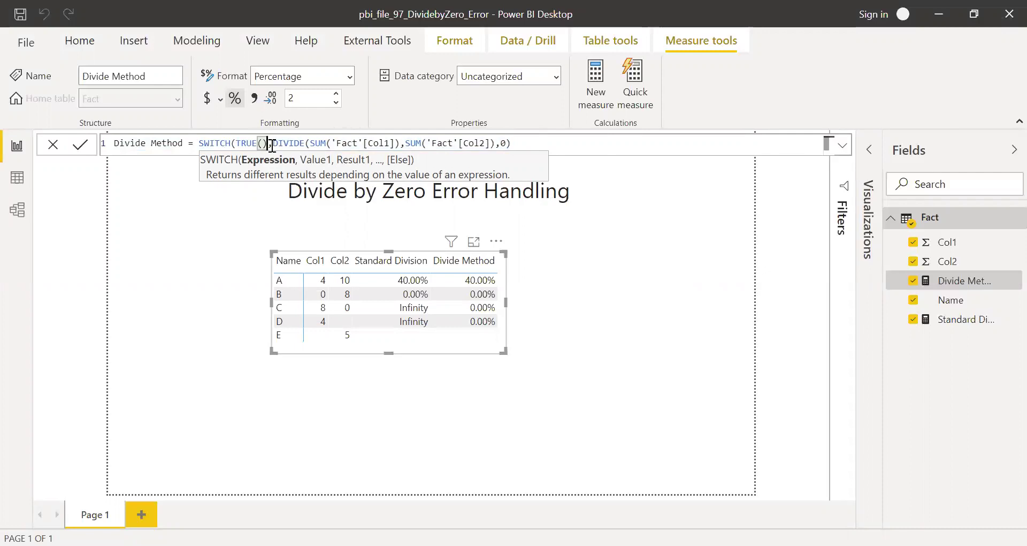
{"action": "key", "text": "Right"}
{"action": "type", "text": "ise"}
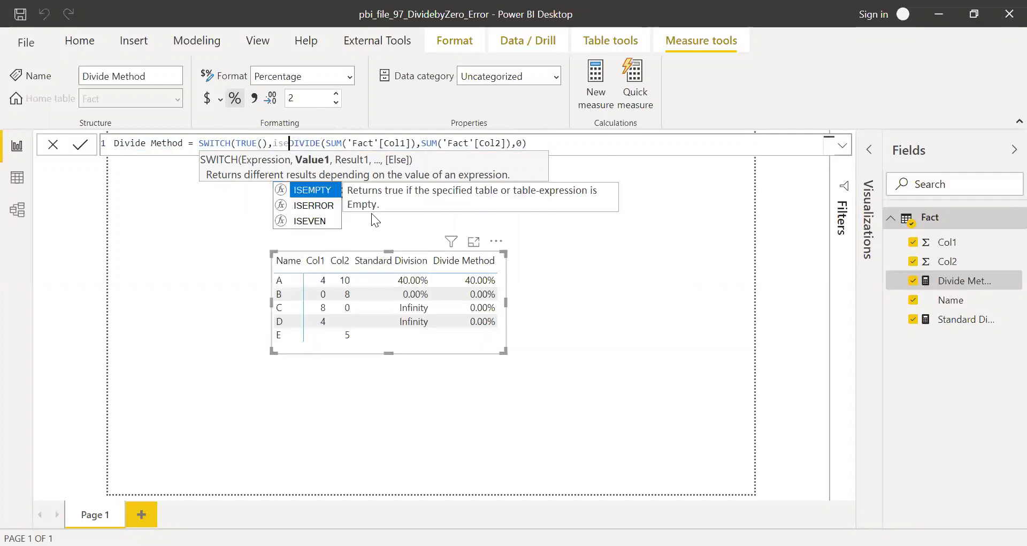
{"action": "key", "text": "Tab"}
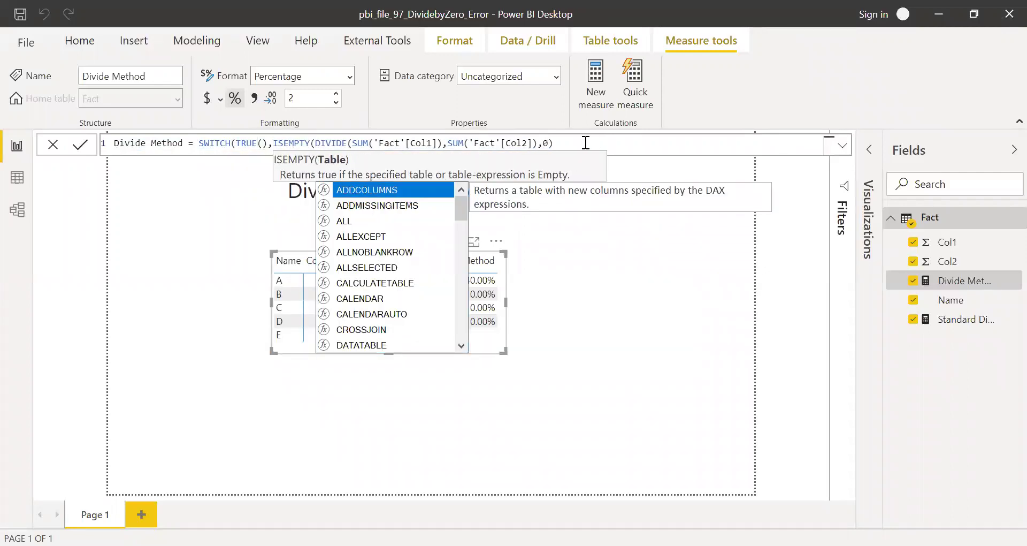
{"action": "left_click", "coordinate": [584, 142]}
{"action": "type", "text": ")"}
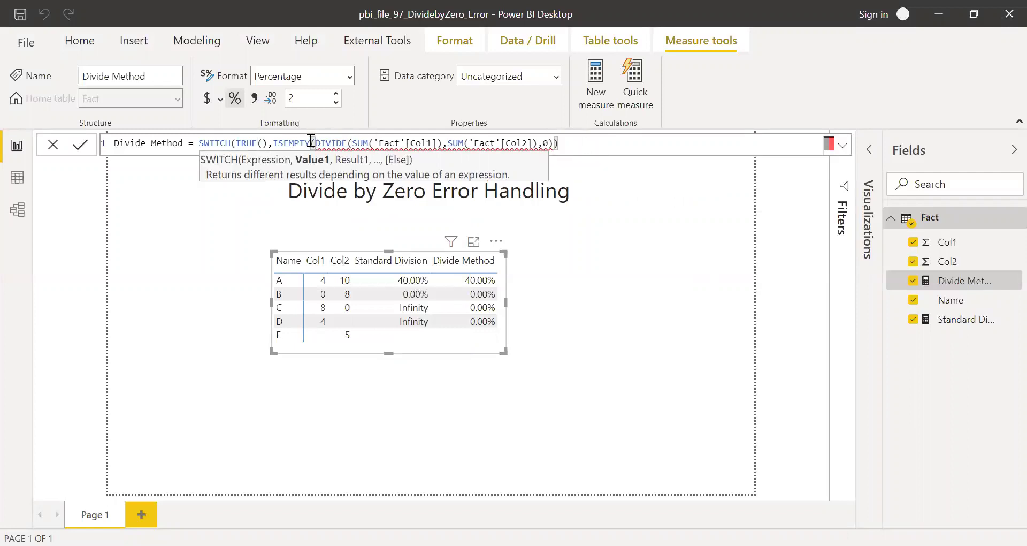
{"action": "left_click_drag", "start_coordinate": [310, 142], "coordinate": [289, 143]}
{"action": "key", "text": "BackSpace"}
{"action": "key", "text": "BackSpace"}
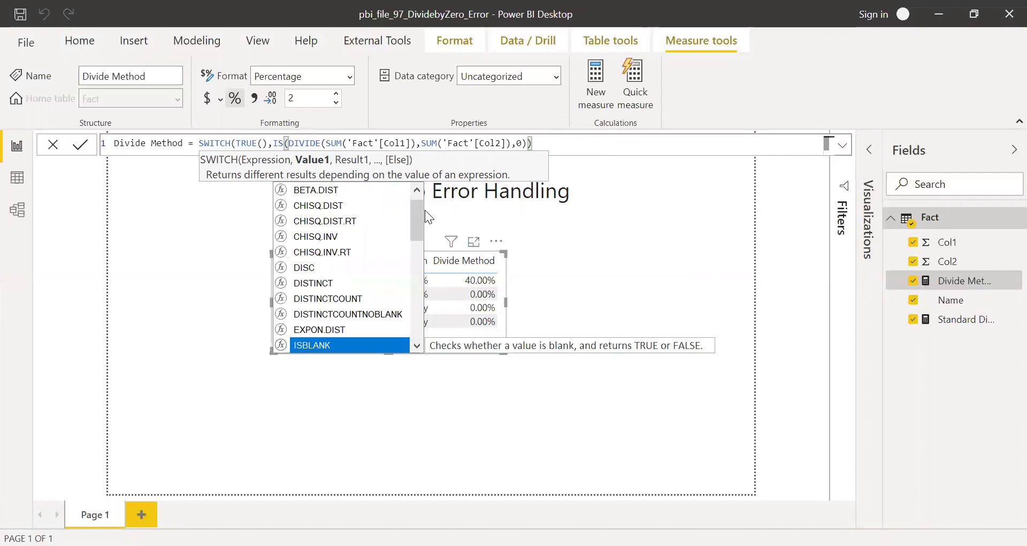
{"action": "key", "text": "Tab"}
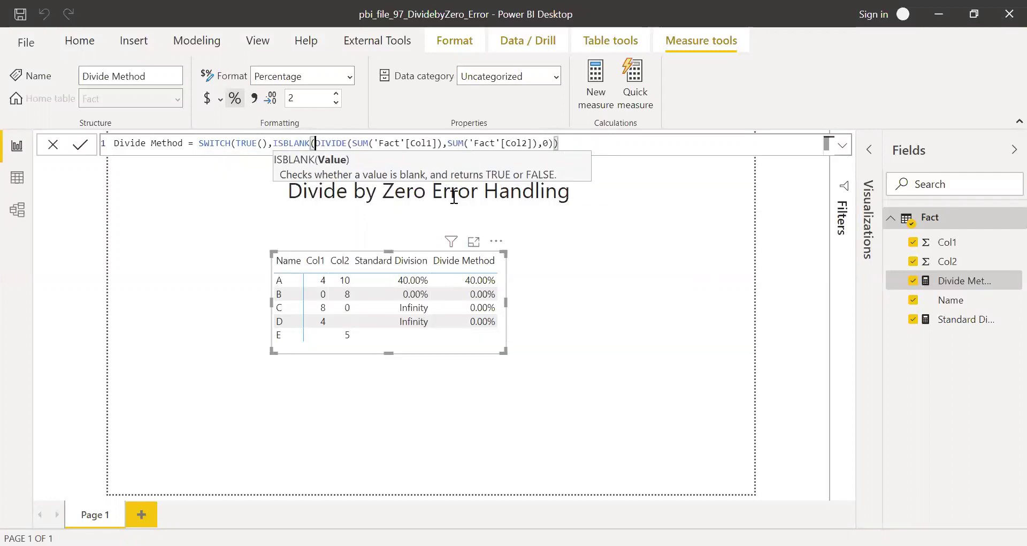
Step: Return 0 when blank, else the copied DIVIDE expression, and commit the SWITCH formula
{"action": "left_click", "coordinate": [579, 145]}
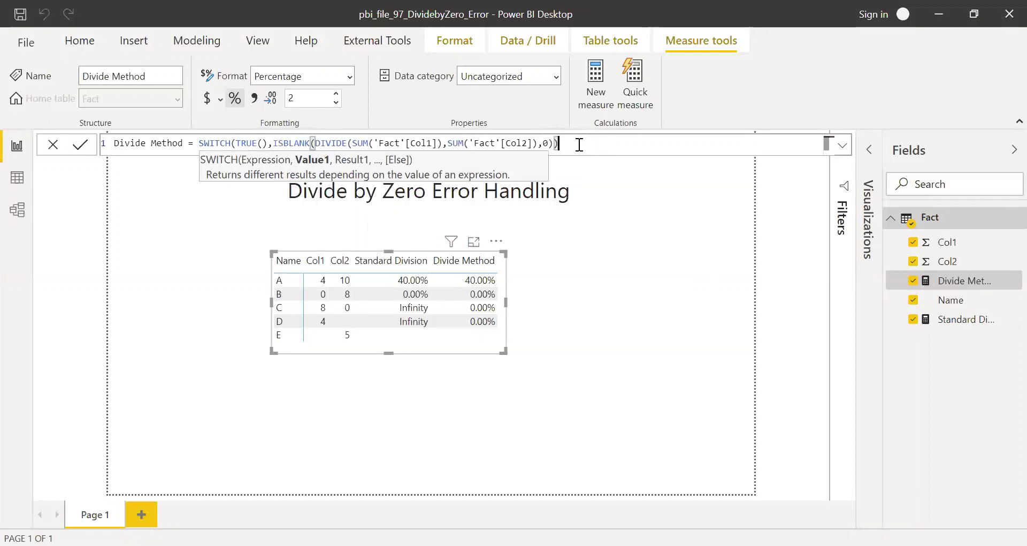
{"action": "type", "text": ",0"}
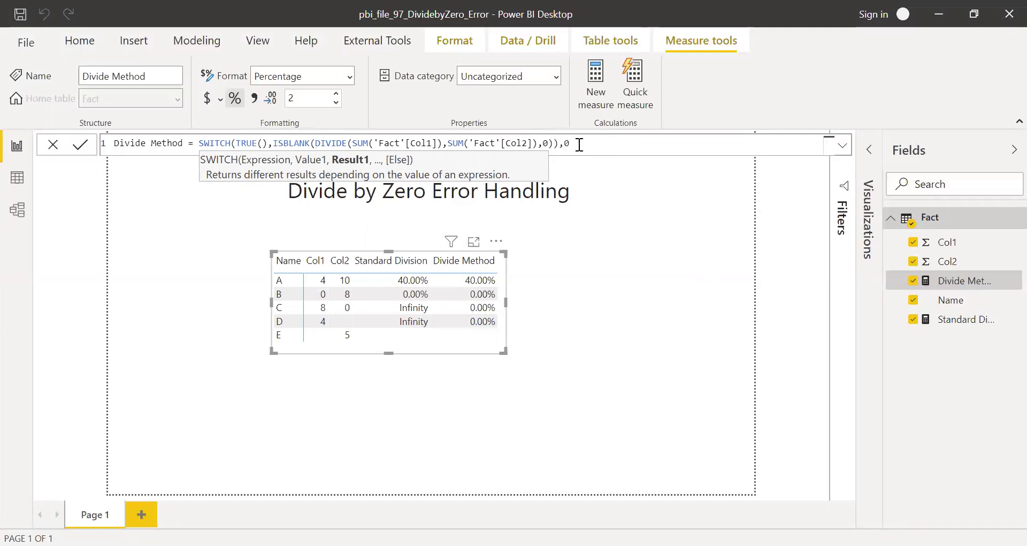
{"action": "type", "text": ","}
{"action": "key", "text": "Left"}
{"action": "key", "text": "Left"}
{"action": "key", "text": "Left"}
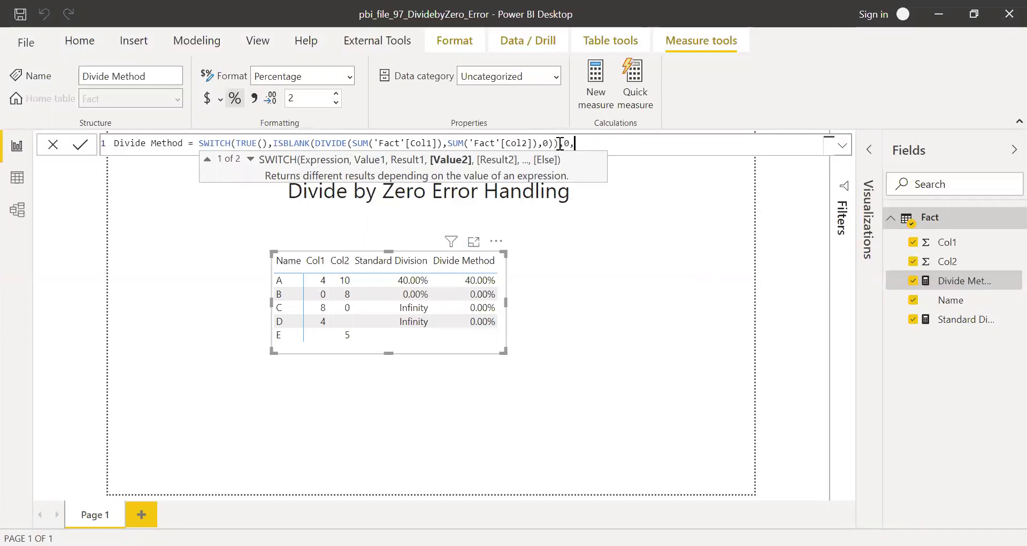
{"action": "key", "text": "ctrl+shift+Left"}
{"action": "key", "text": "ctrl+shift+Left"}
{"action": "key", "text": "ctrl+shift+Left"}
{"action": "key", "text": "ctrl+shift+Left"}
{"action": "key", "text": "ctrl+shift+Left"}
{"action": "key", "text": "ctrl+shift+Left"}
{"action": "key", "text": "ctrl+shift+Left"}
{"action": "key", "text": "ctrl+shift+Left"}
{"action": "key", "text": "ctrl+shift+Left"}
{"action": "key", "text": "ctrl+shift+Left"}
{"action": "key", "text": "ctrl+c"}
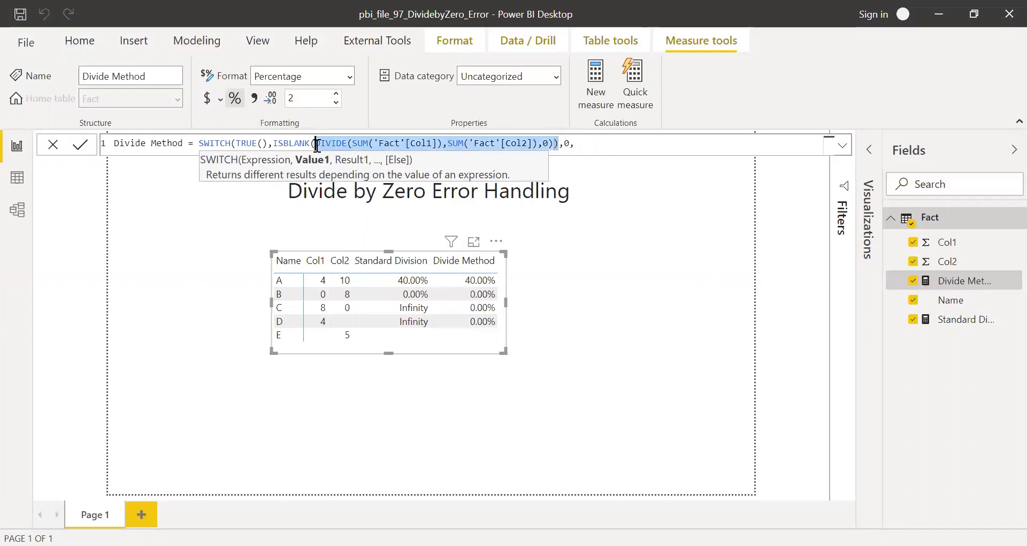
{"action": "left_click", "coordinate": [603, 150]}
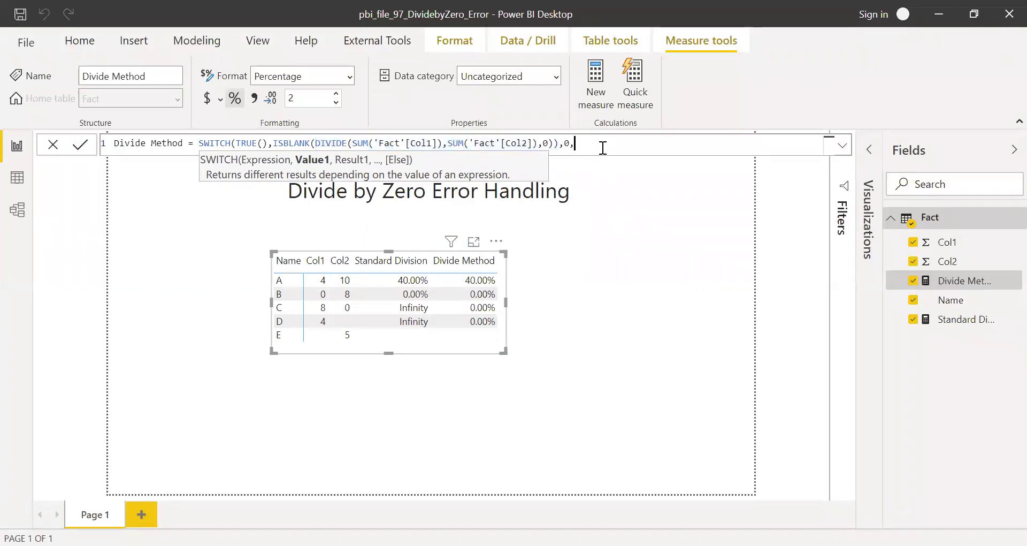
{"action": "key", "text": "ctrl+v"}
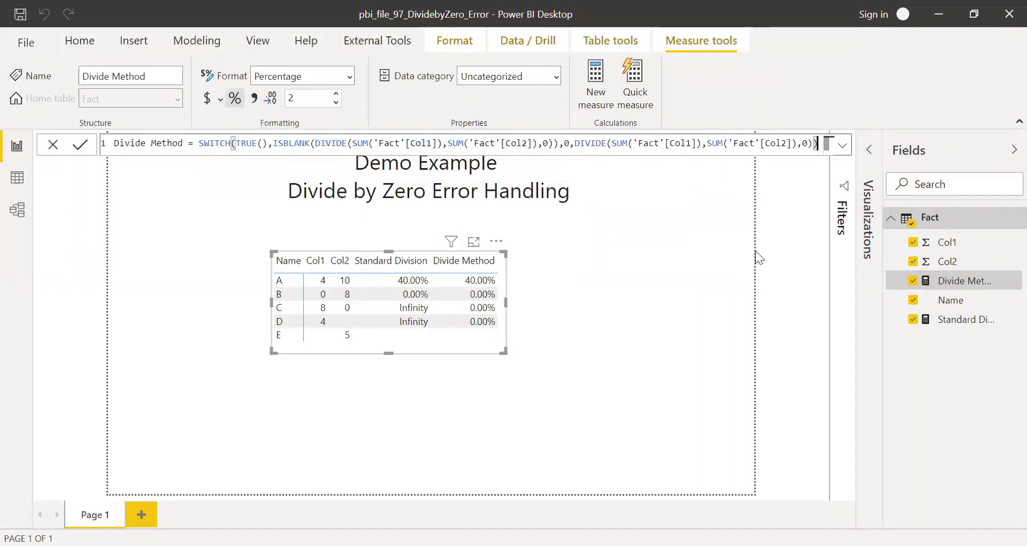
{"action": "type", "text": ")"}
{"action": "key", "text": "Return"}
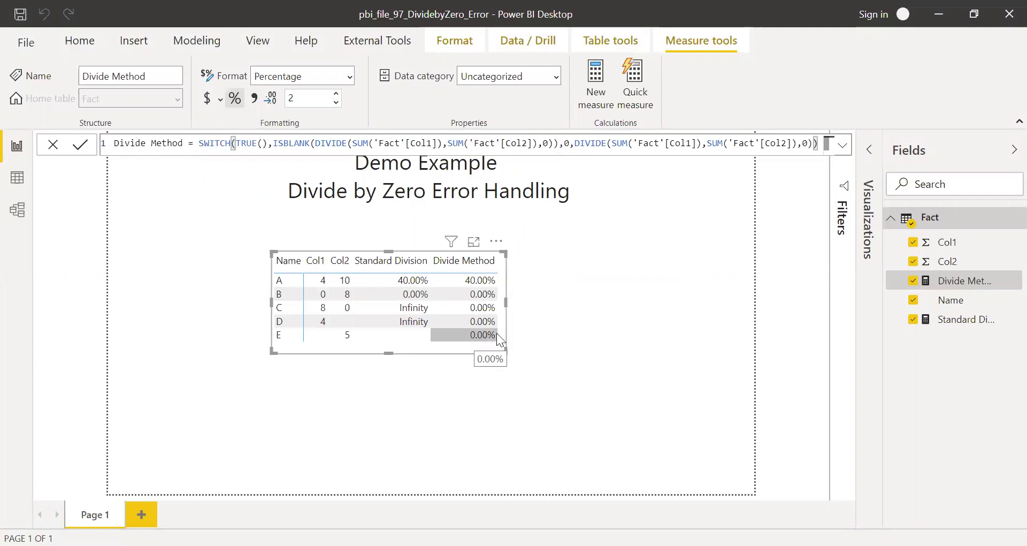
{"action": "left_click", "coordinate": [785, 305]}
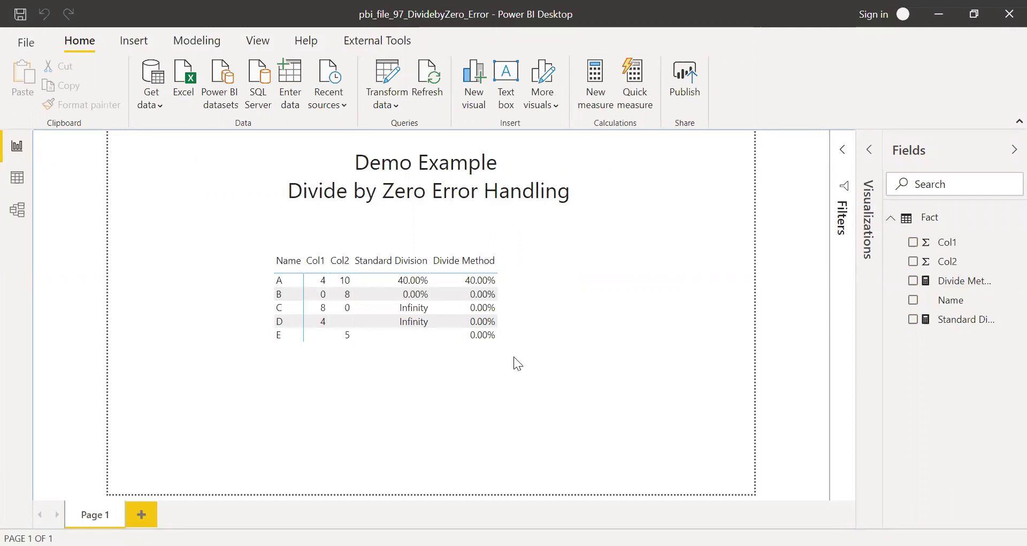
{"action": "left_click", "coordinate": [491, 344]}
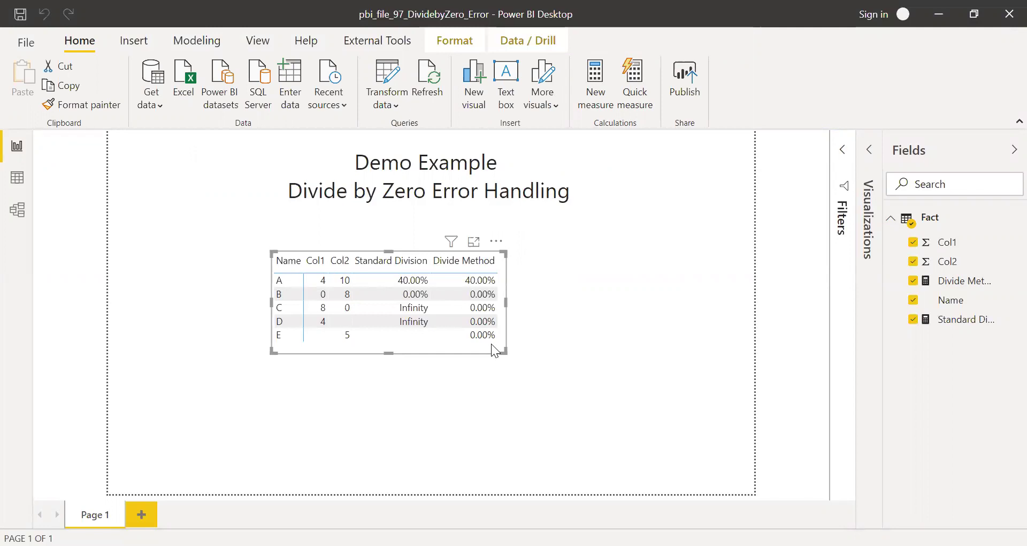
{"action": "left_click", "coordinate": [677, 300]}
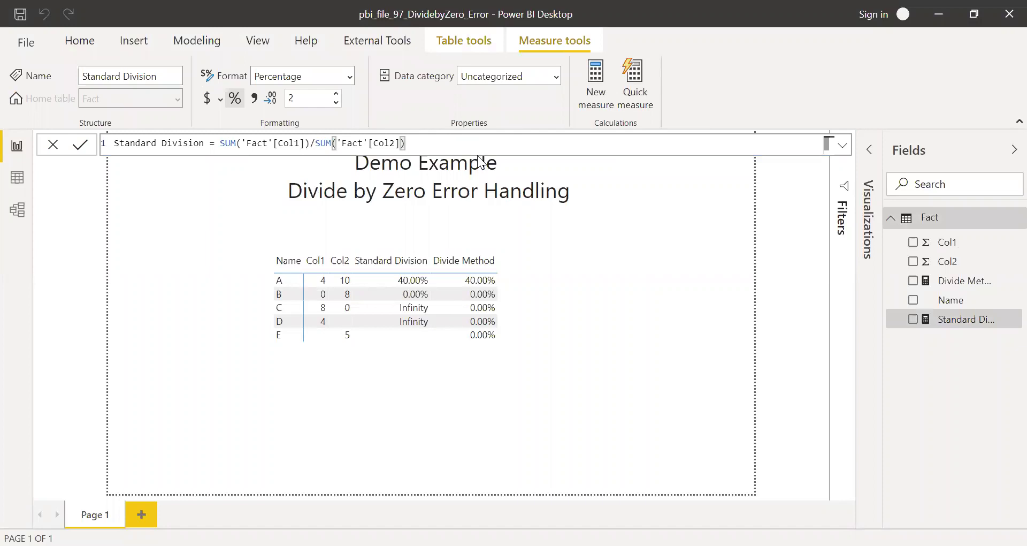
{"action": "left_click", "coordinate": [760, 335]}
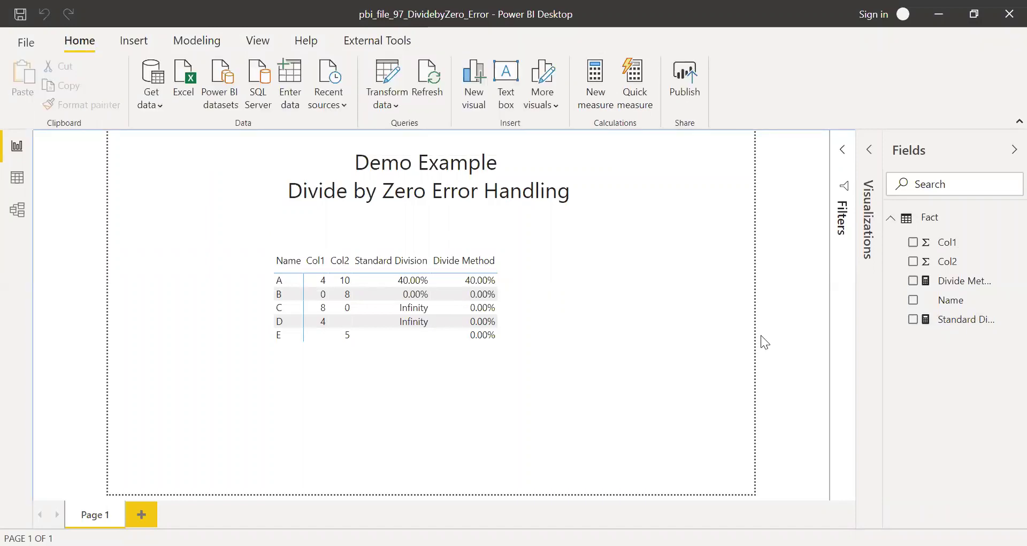